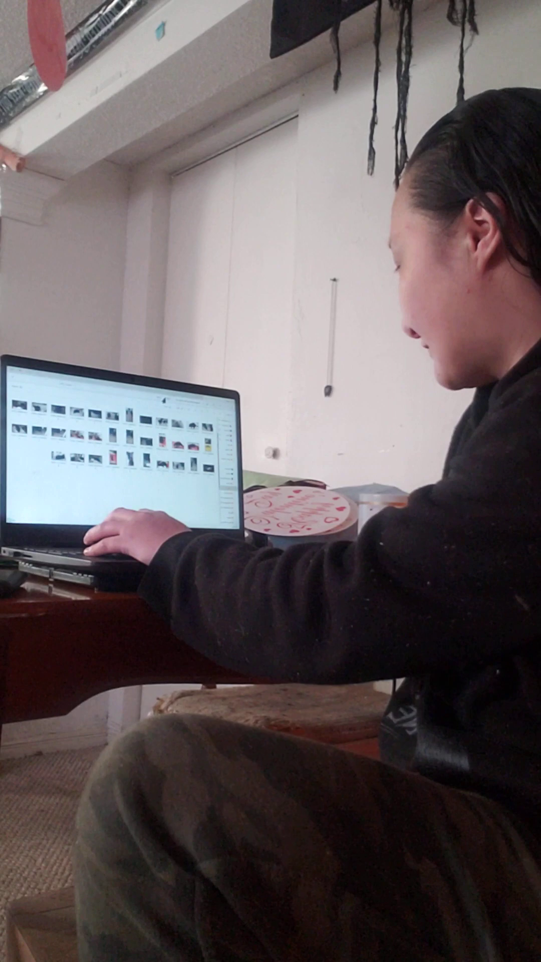
Pause the cat video and flip through photos starting from the yellow pots image.
key("Return")
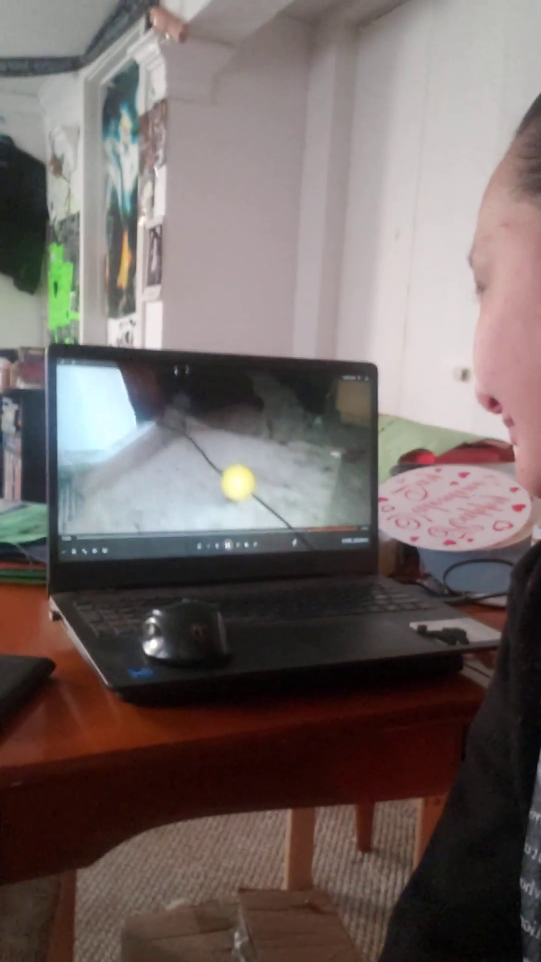
key("space")
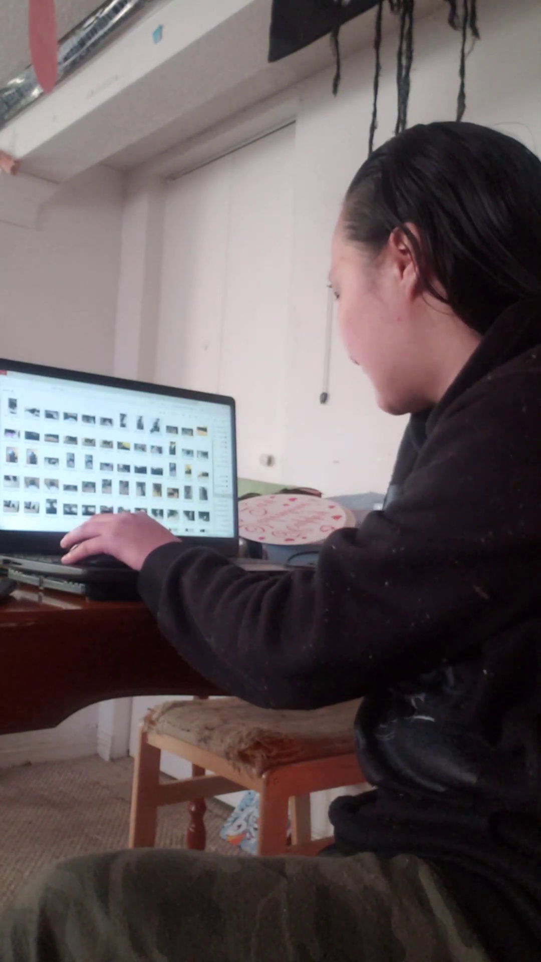
double_click(98, 466)
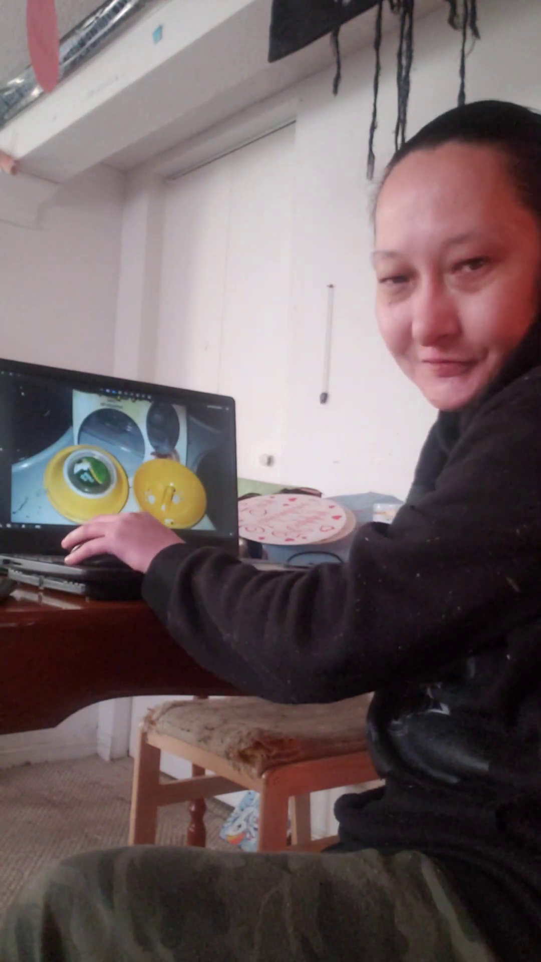
scroll(113, 458, "up", 1)
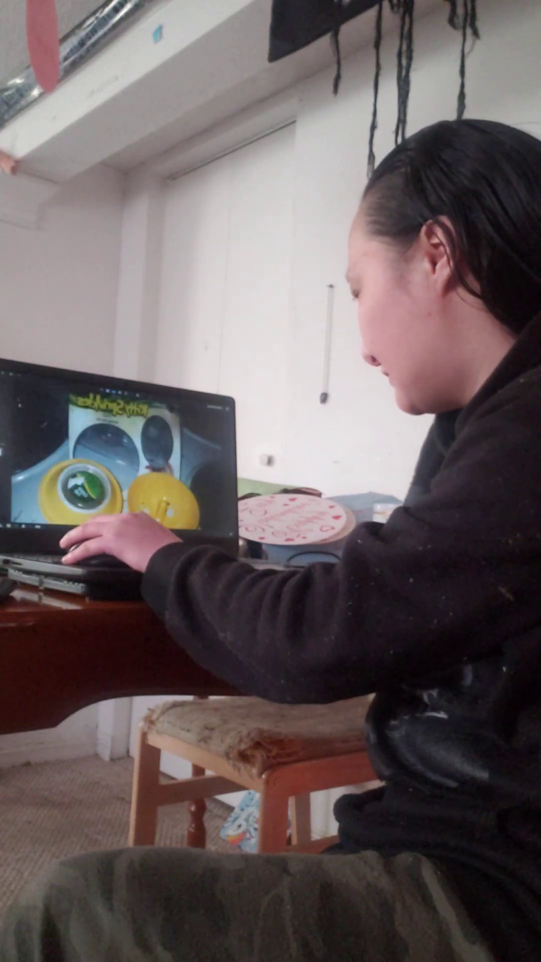
key("Right")
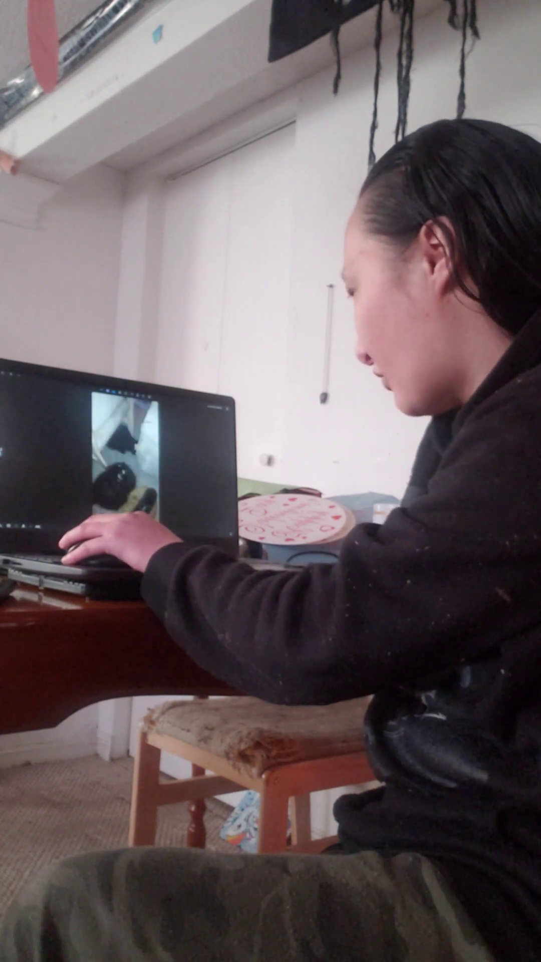
key("Right")
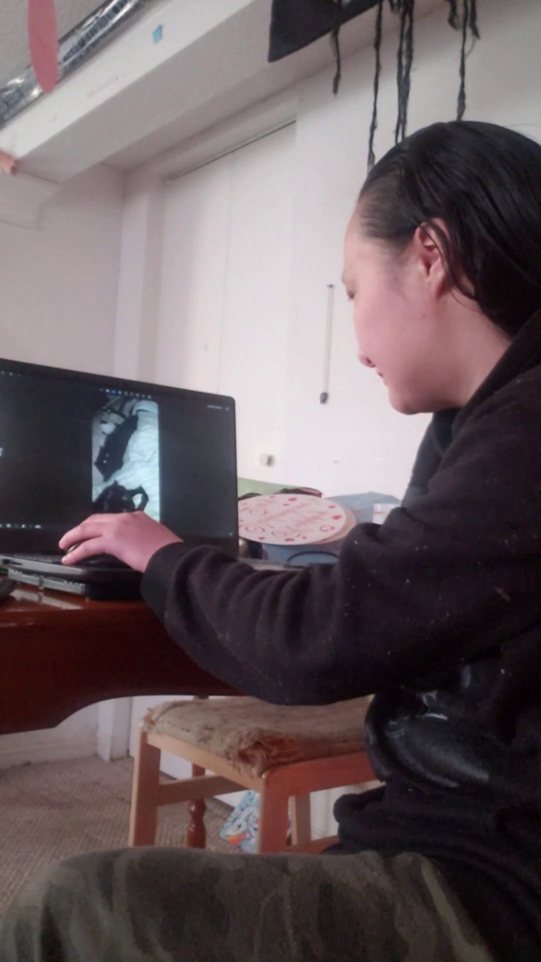
key("Right")
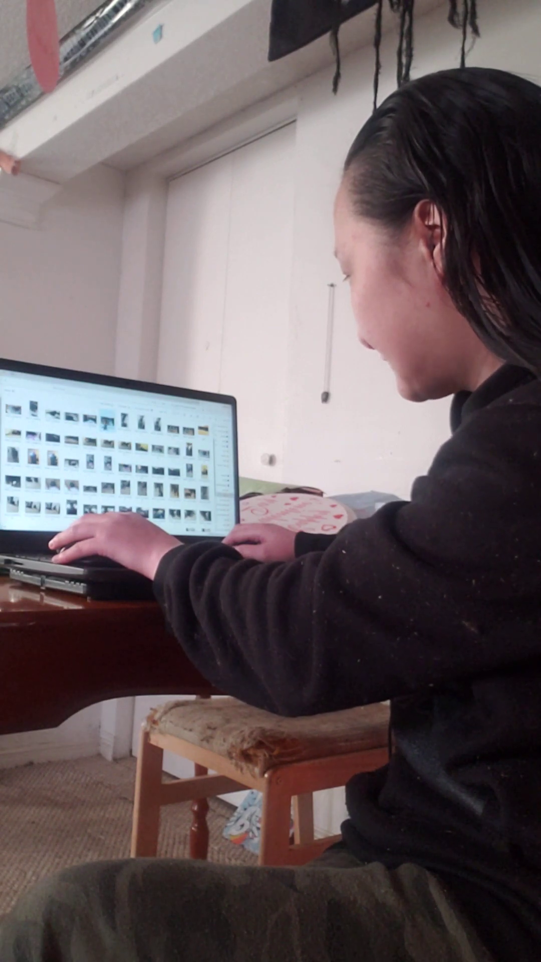
View a cat photo full screen, then briefly play a cat video.
key("Return")
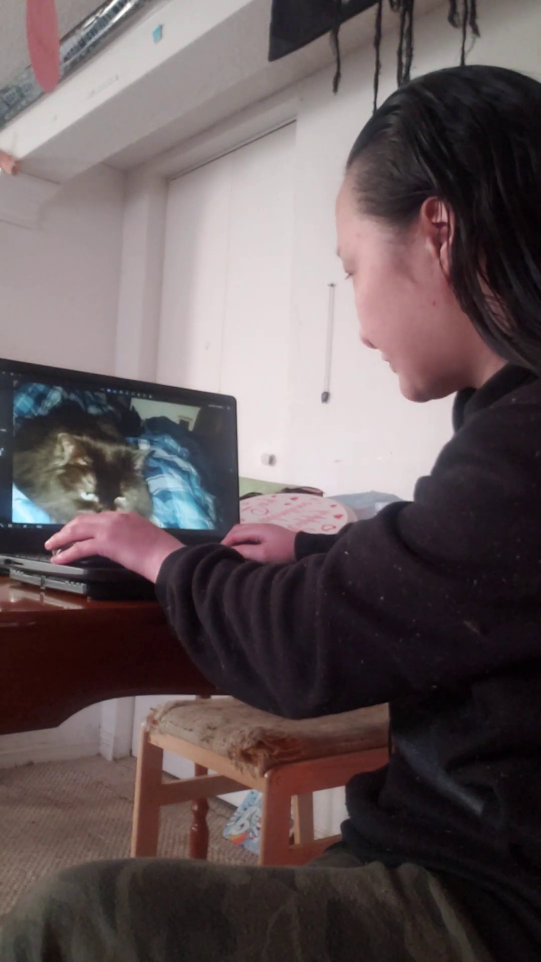
key("Right")
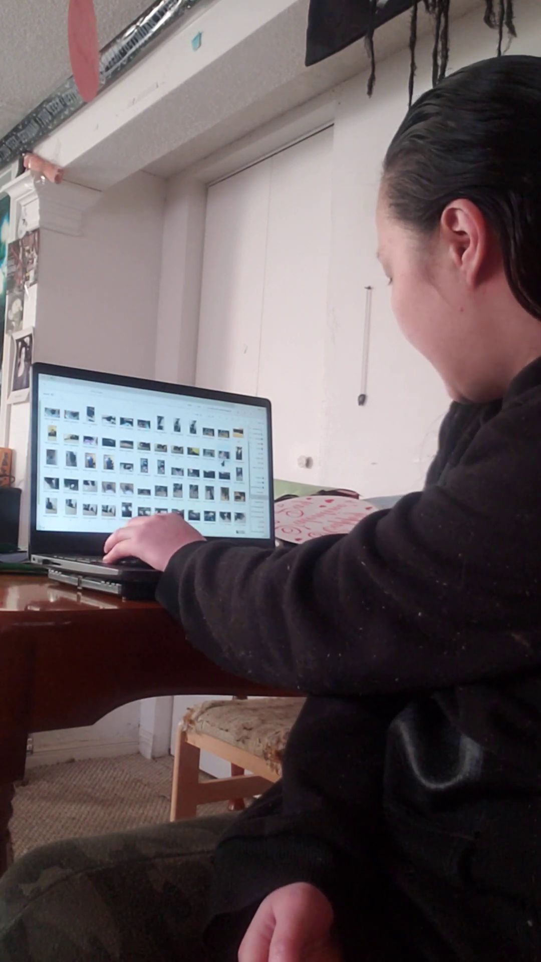
scroll(171, 483, "down", 2)
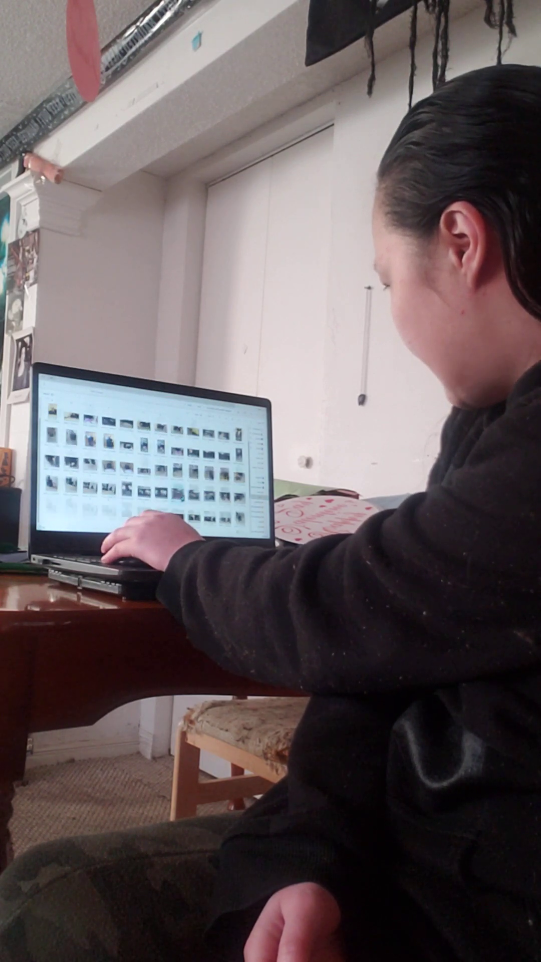
scroll(150, 466, "down", 2)
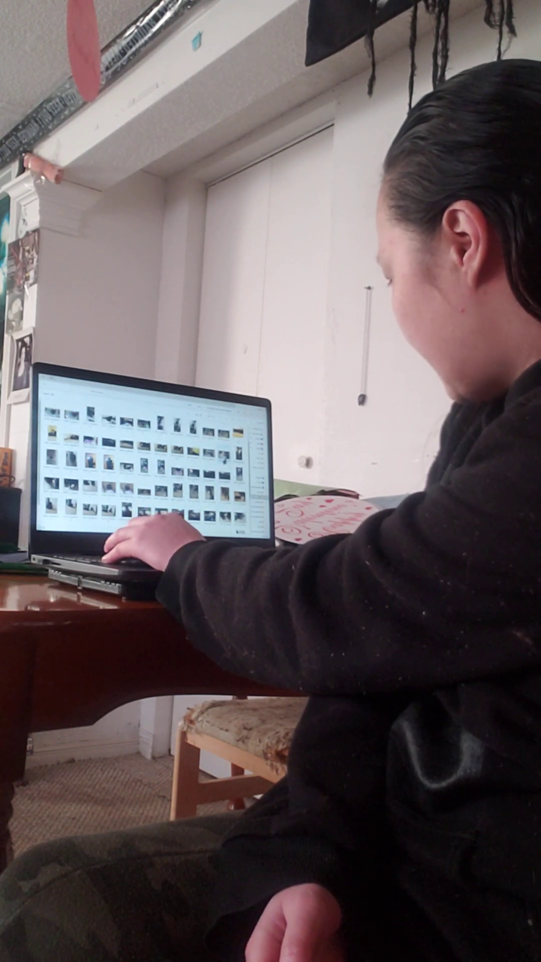
double_click(150, 466)
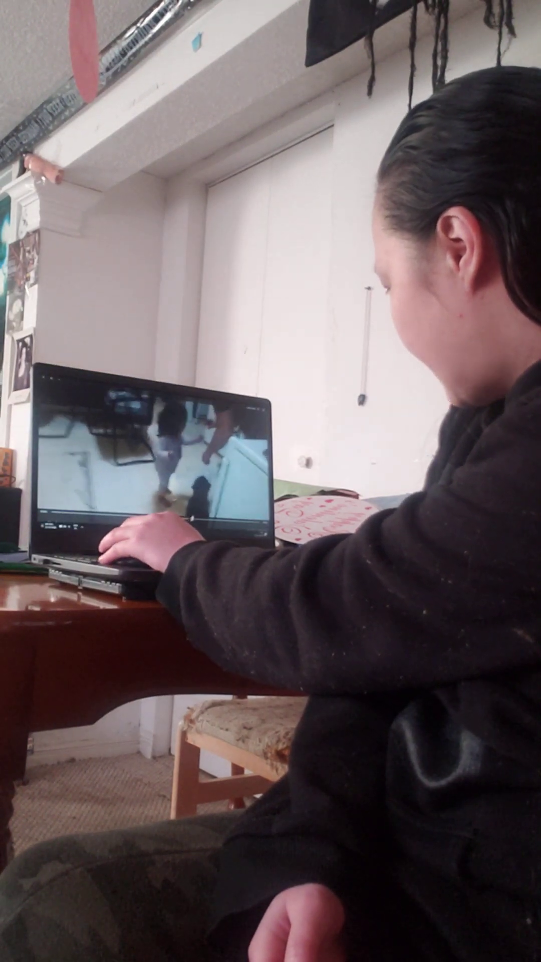
key("Escape")
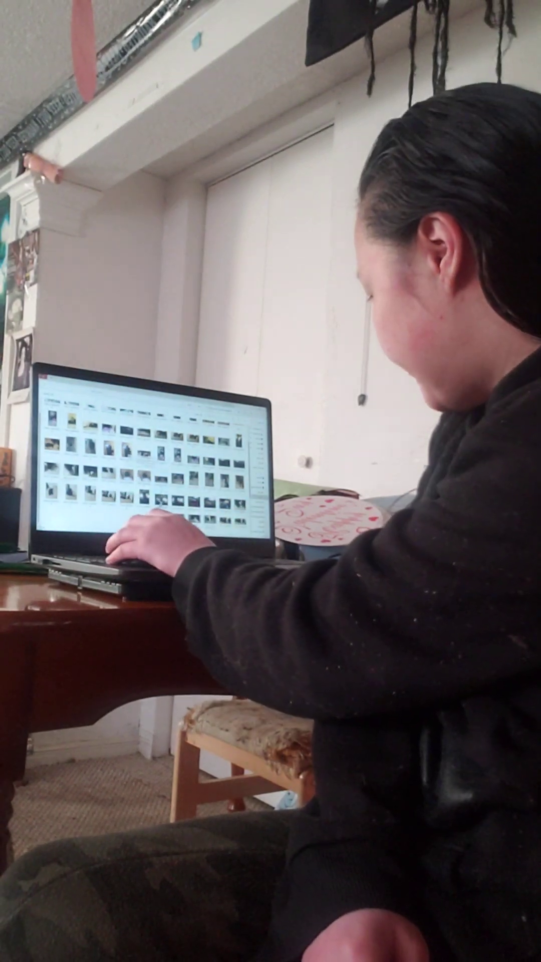
scroll(143, 459, "down", 2)
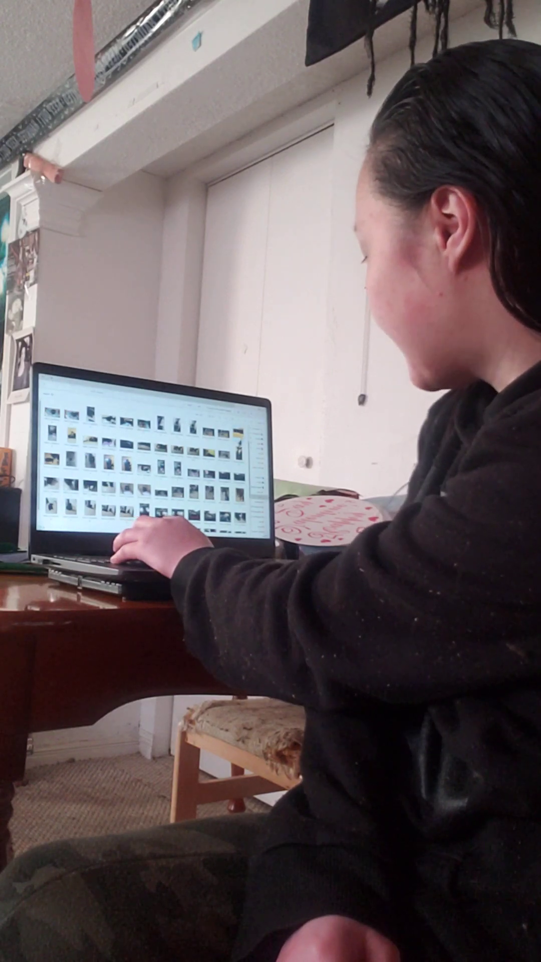
Check a mostly empty location, then open a folder holding only a few images.
left_click(154, 519)
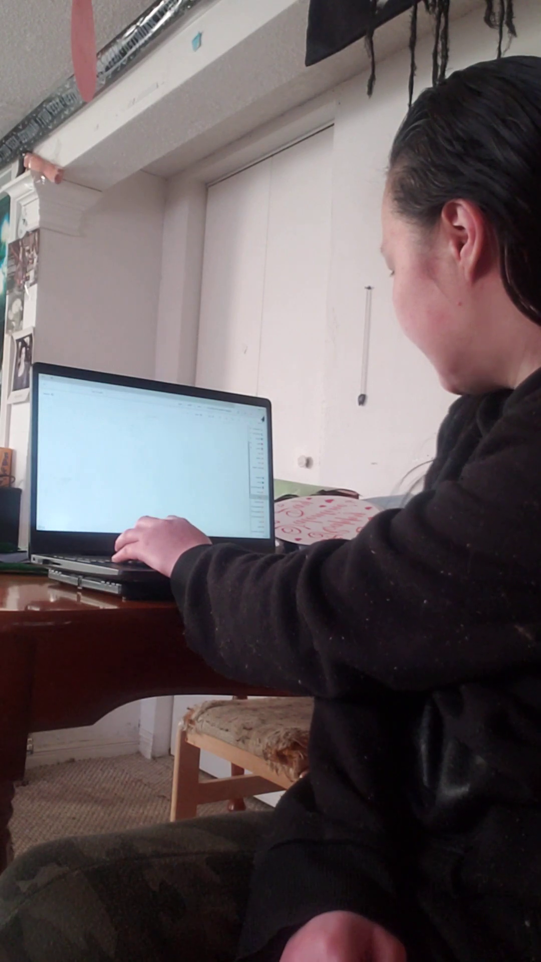
left_click(151, 525)
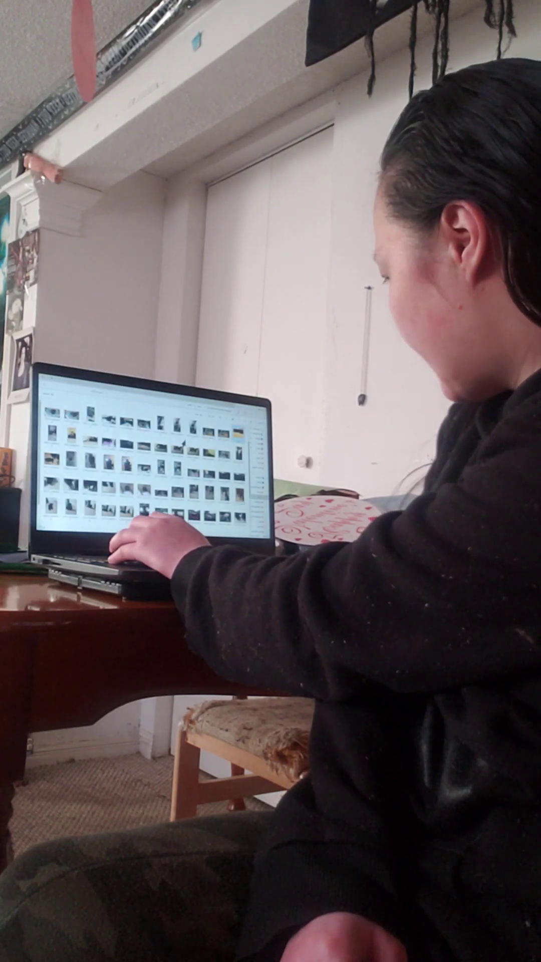
scroll(150, 466, "down", 3)
scroll(151, 466, "up", 3)
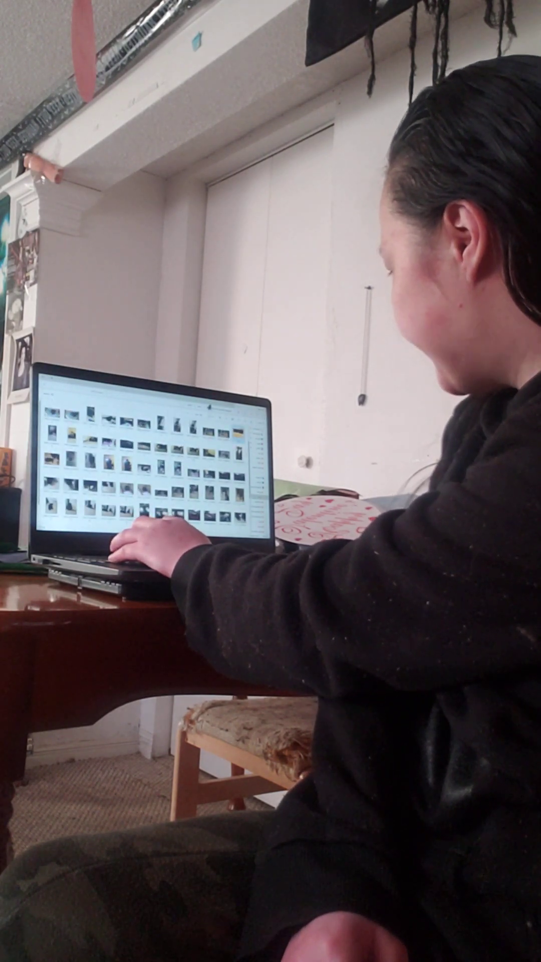
left_click(151, 488)
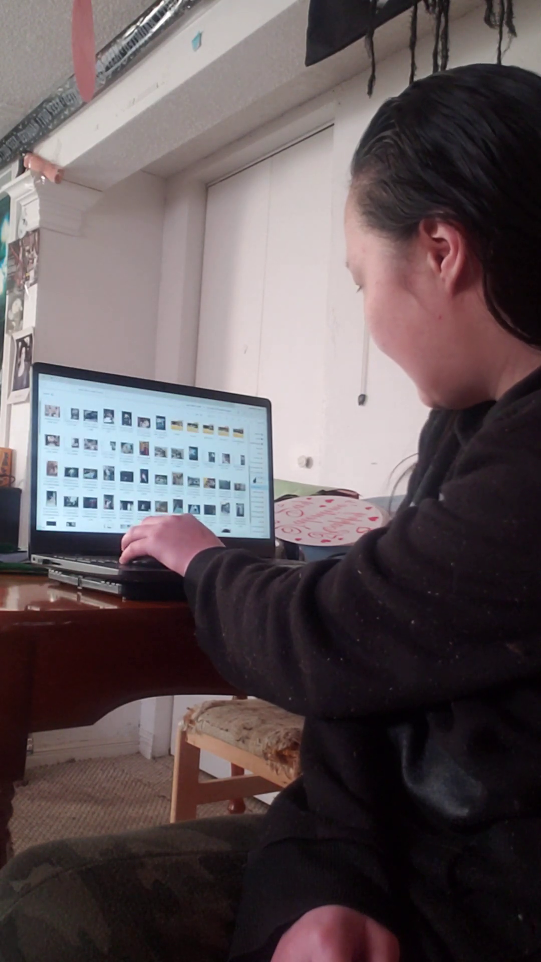
scroll(150, 466, "down", 5)
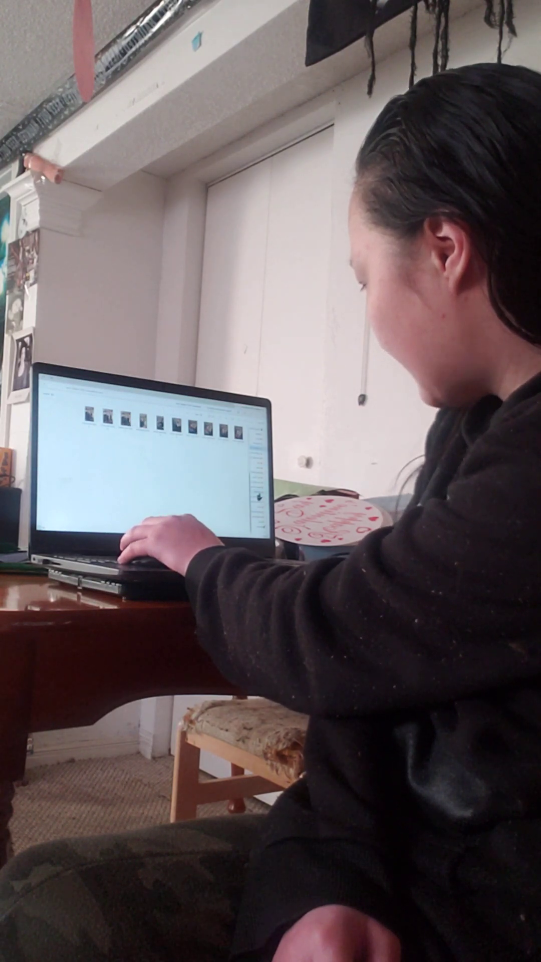
scroll(150, 451, "up", 5)
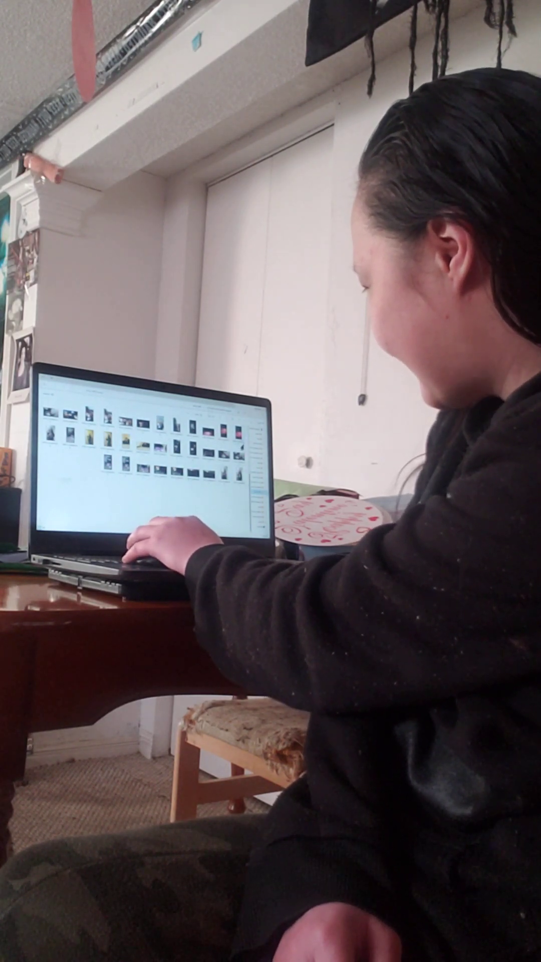
Look through two photos from this folder, then return to the folder list.
double_click(109, 460)
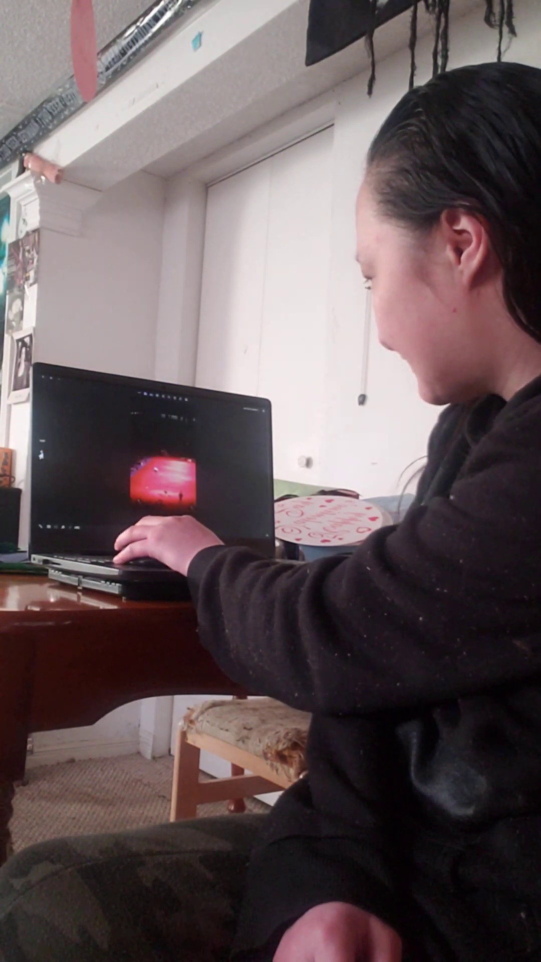
key("Right")
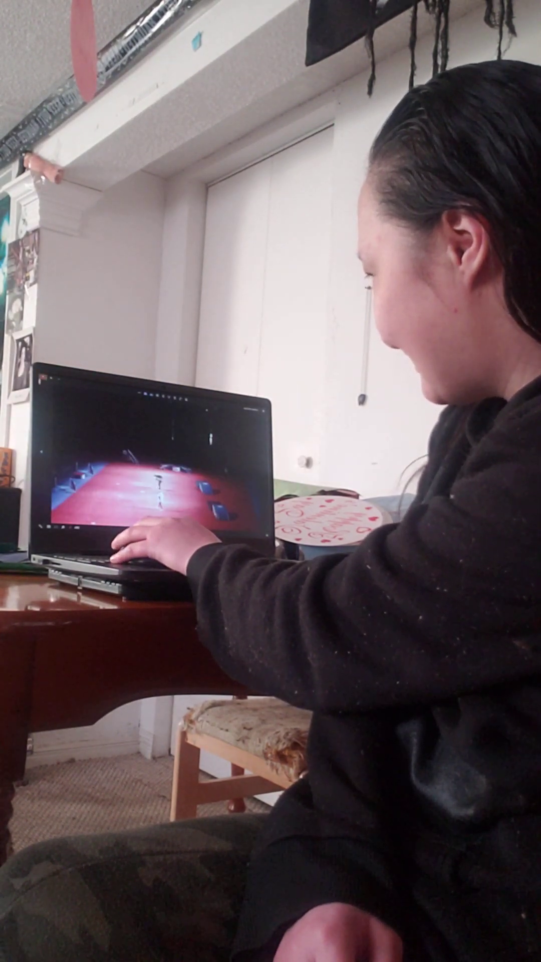
key("Escape")
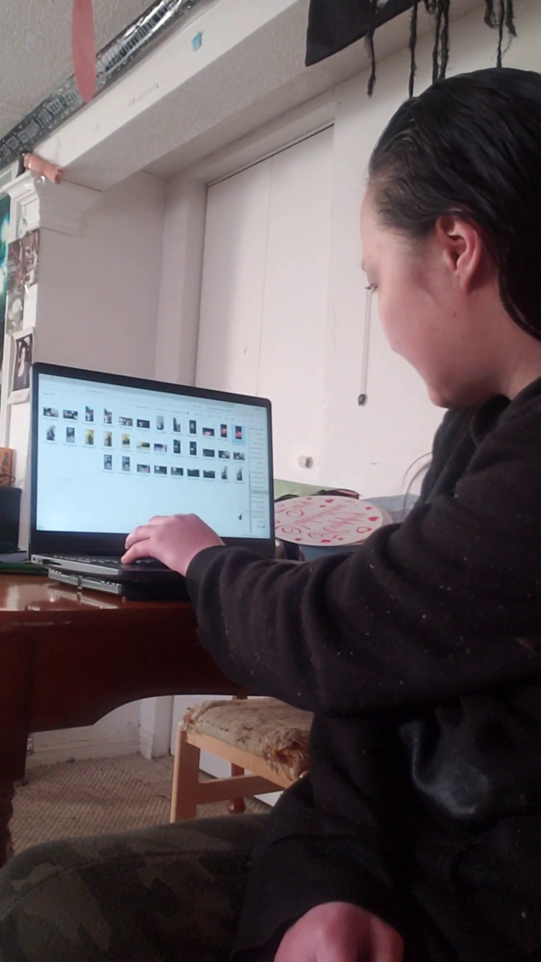
scroll(151, 443, "down", 3)
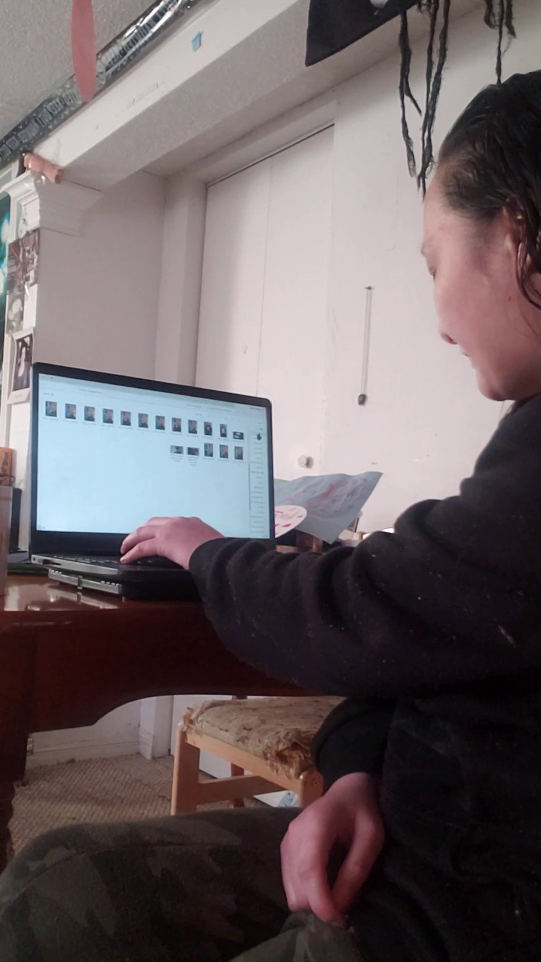
left_click(186, 428)
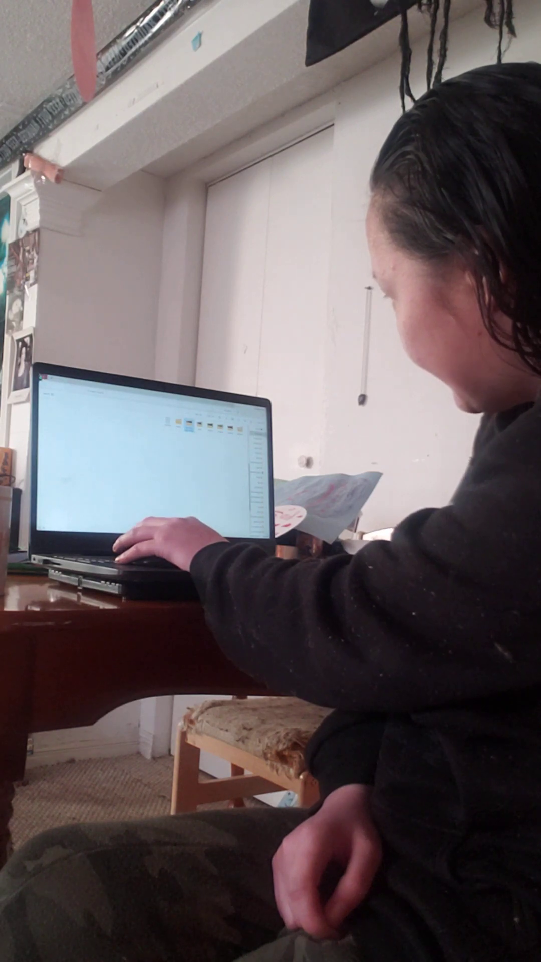
Hide the open window to reveal the orange cat wallpaper desktop.
left_click(256, 405)
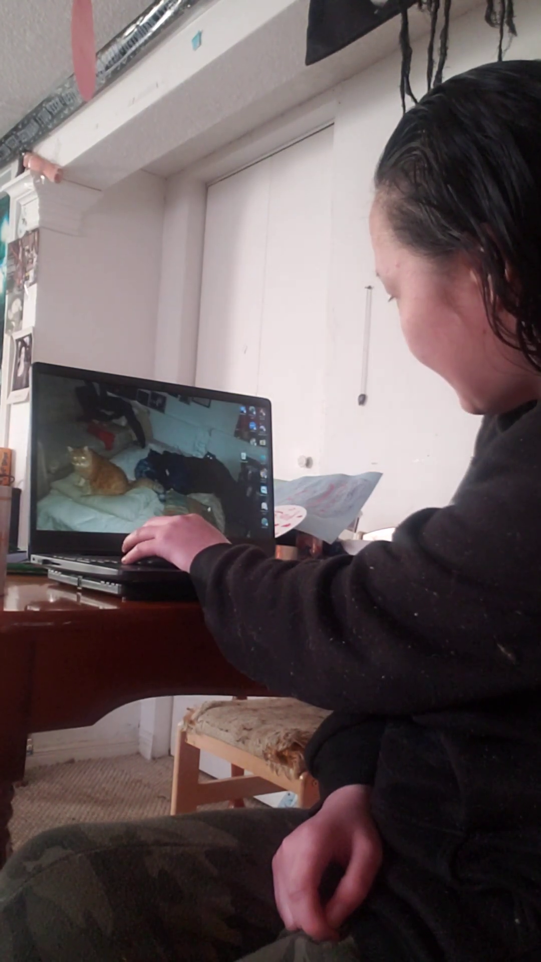